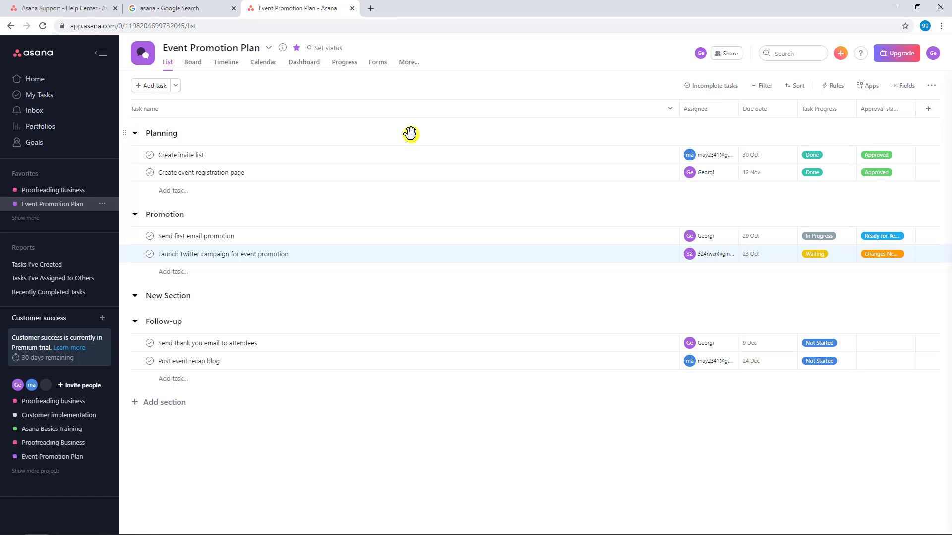
Step: Open the Event Promotion Plan project's dashboard and examine its completed tasks figure
{"action": "left_click", "coordinate": [303, 64]}
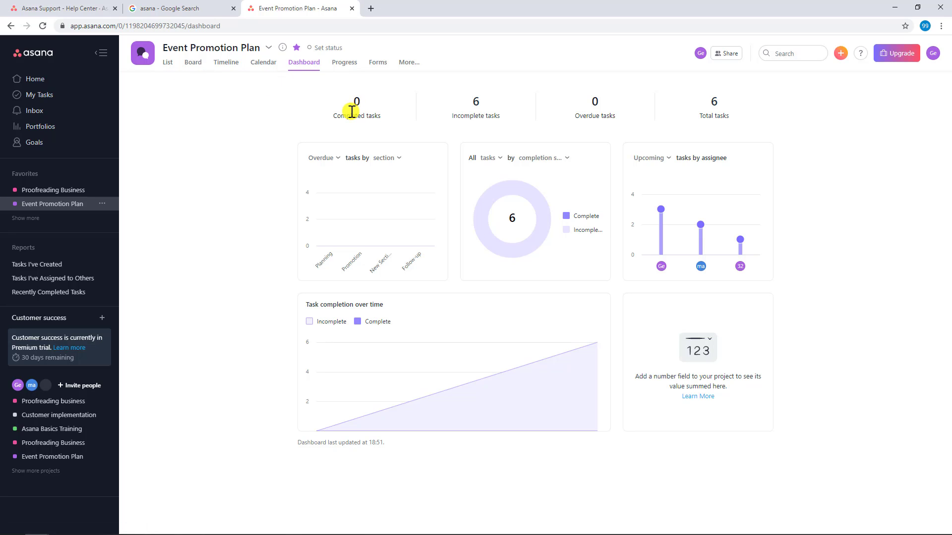
{"action": "left_click_drag", "start_coordinate": [341, 116], "coordinate": [378, 117]}
Step: Mark the Planning tasks "Create invite list" and "Create event registration page" as complete in the task list and return to the dashboard
{"action": "left_click", "coordinate": [168, 63]}
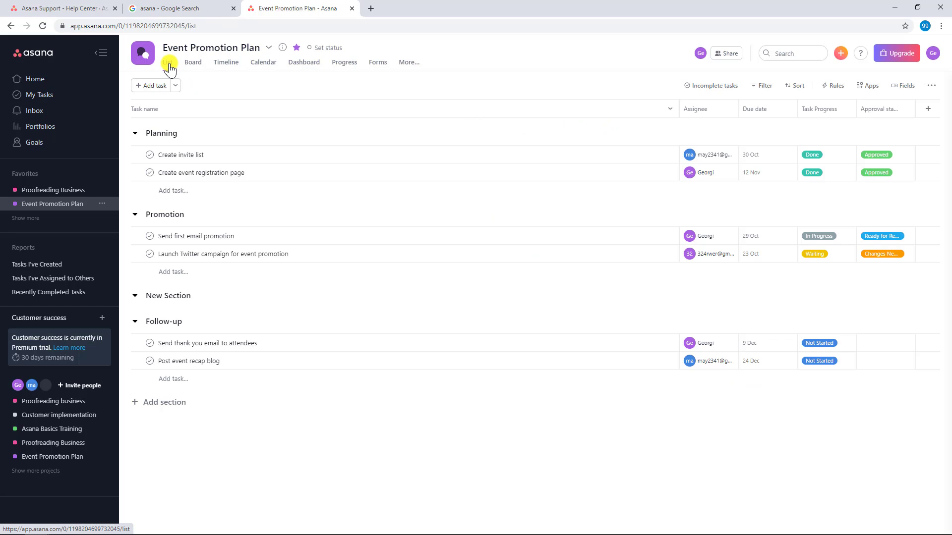
{"action": "left_click", "coordinate": [150, 157]}
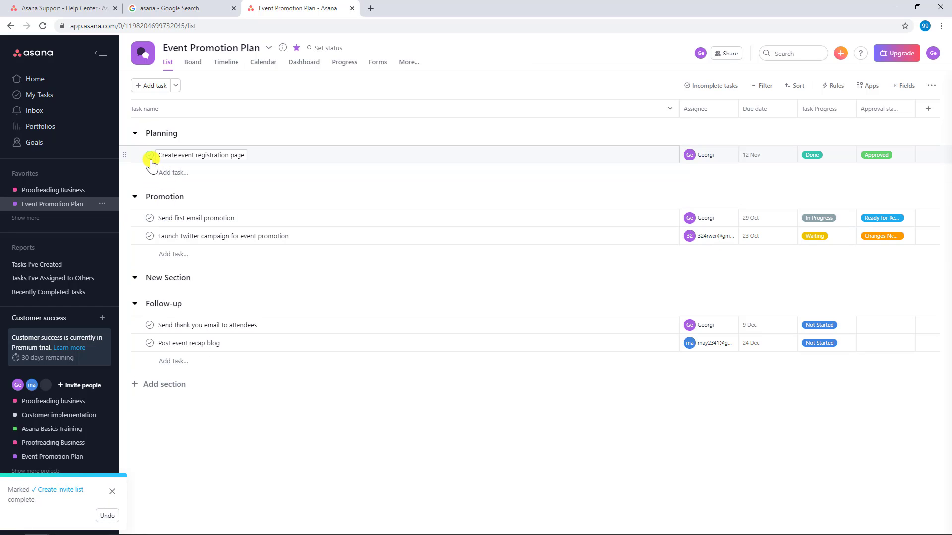
{"action": "left_click", "coordinate": [150, 157]}
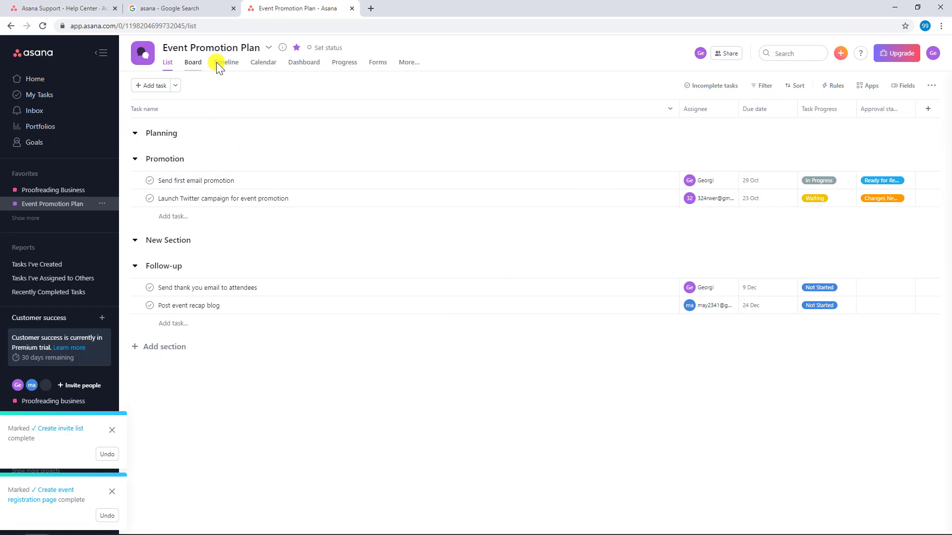
{"action": "left_click", "coordinate": [304, 68]}
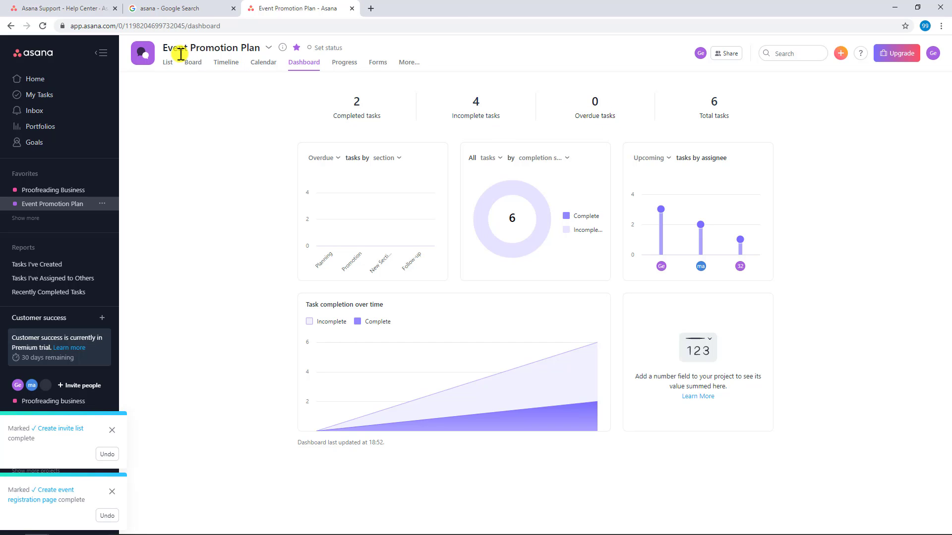
Step: Set the due date of the task "Send first email promotion" to 10 Sep and return to the dashboard
{"action": "left_click", "coordinate": [169, 63]}
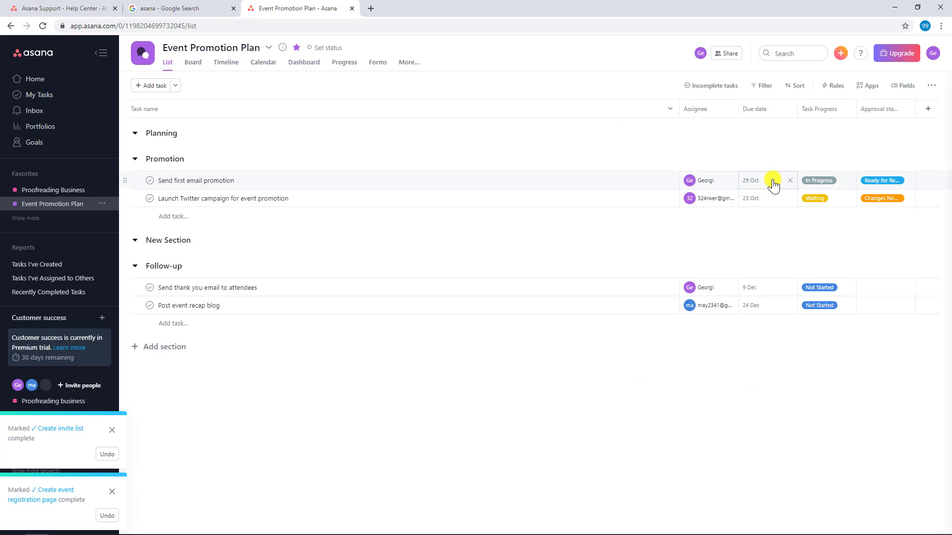
{"action": "left_click", "coordinate": [761, 181]}
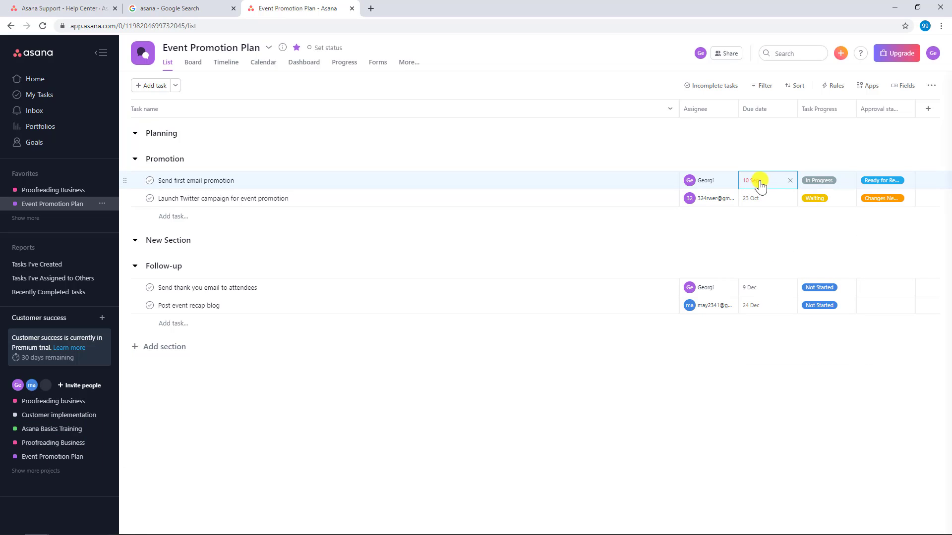
{"action": "left_click", "coordinate": [738, 248]}
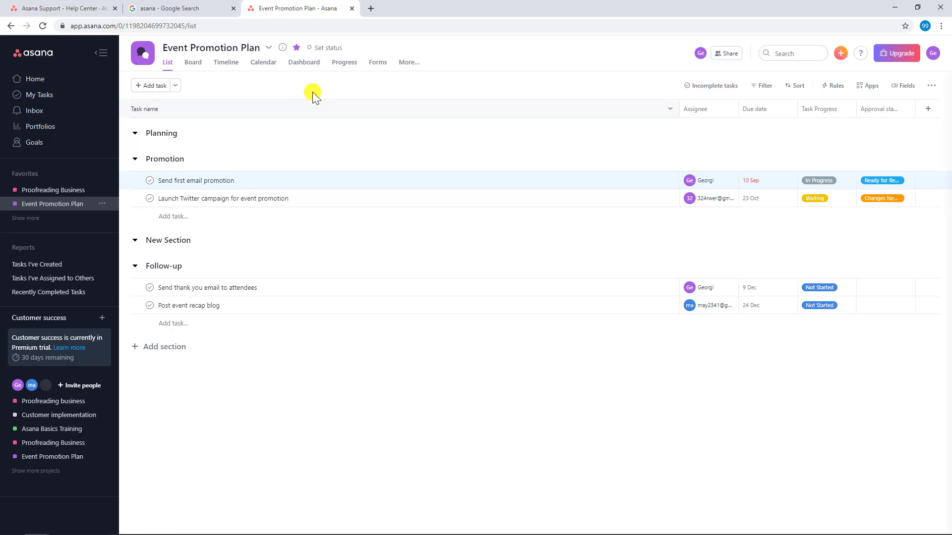
{"action": "left_click", "coordinate": [305, 64]}
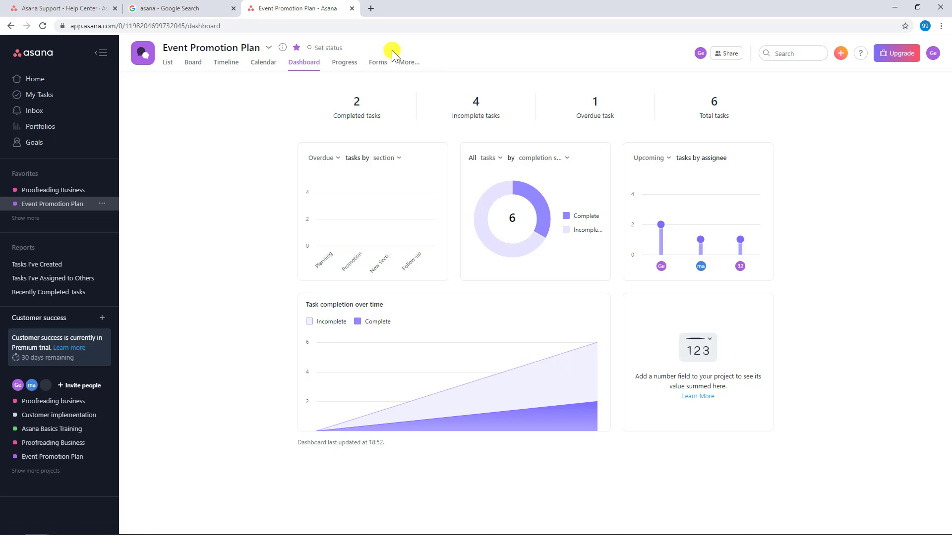
Step: View the lists of completed and incomplete tasks behind the dashboard totals, returning to the dashboard after each
{"action": "left_click", "coordinate": [332, 159]}
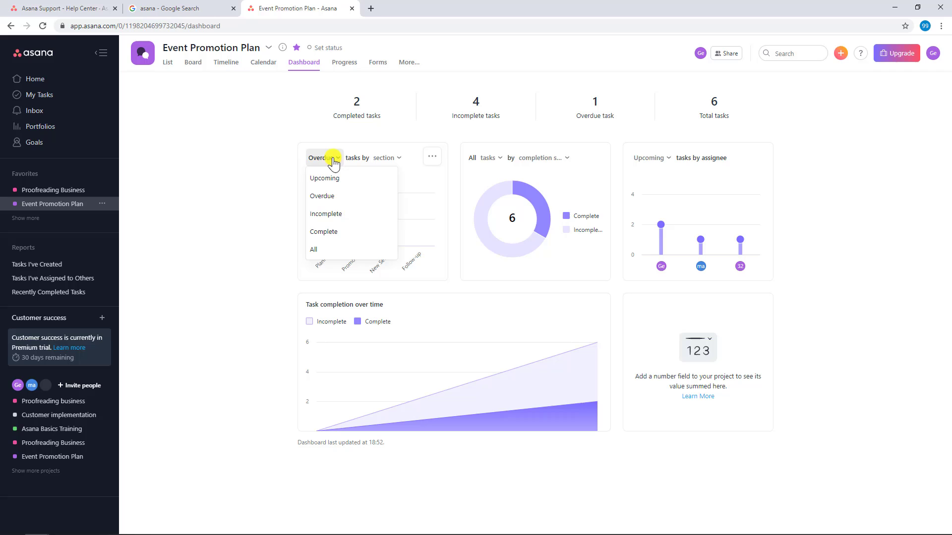
{"action": "left_click", "coordinate": [348, 117]}
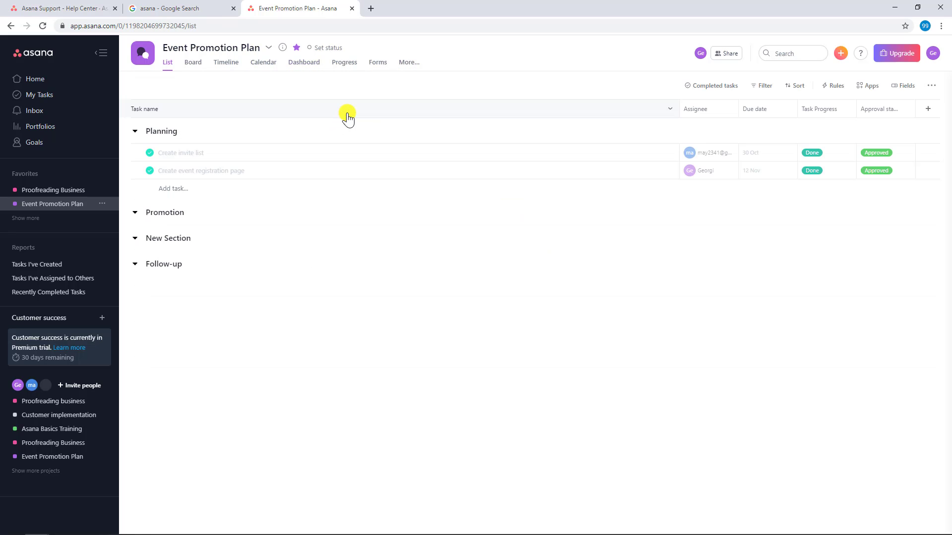
{"action": "left_click", "coordinate": [309, 65]}
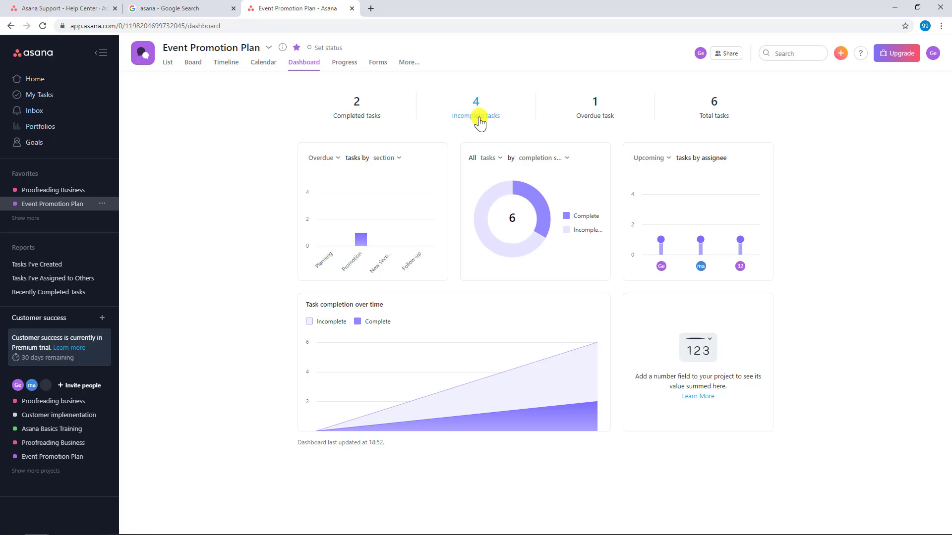
{"action": "left_click", "coordinate": [480, 118]}
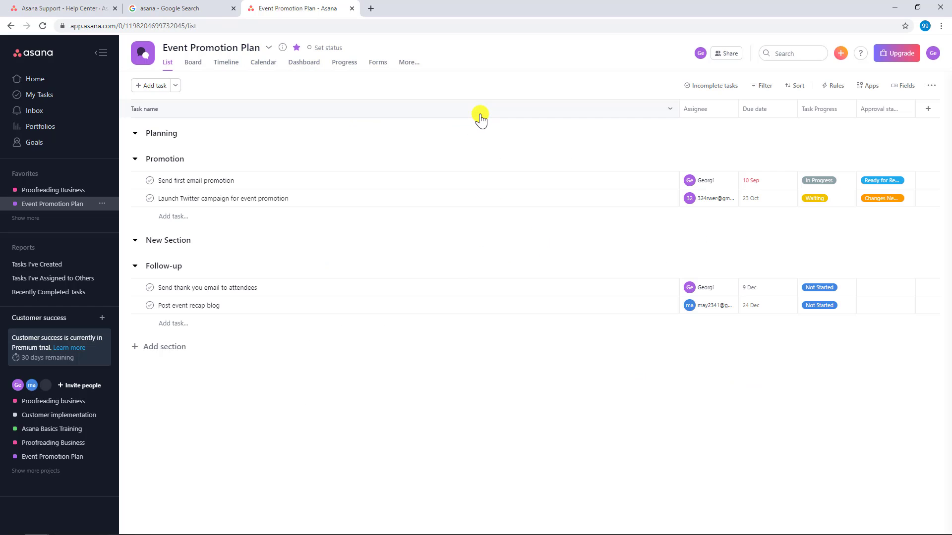
{"action": "left_click", "coordinate": [306, 67]}
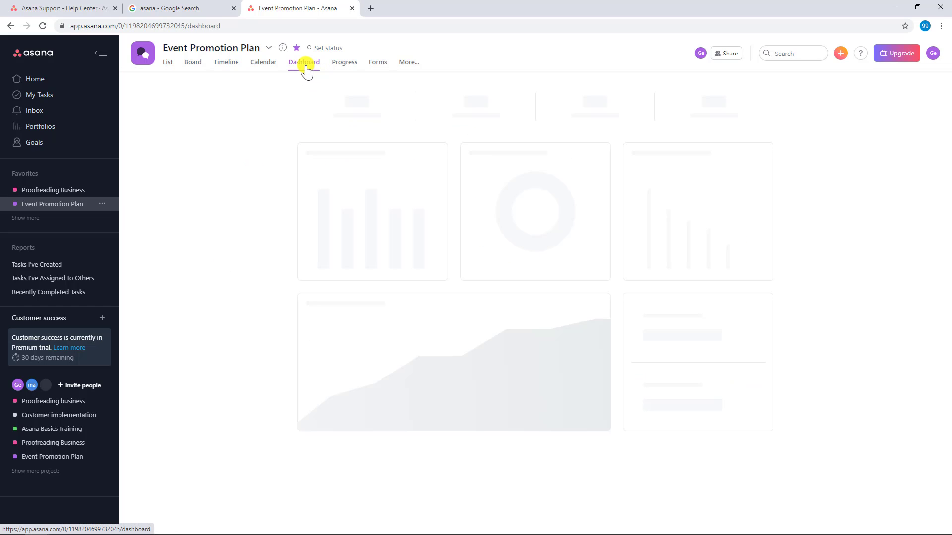
Step: Change the overdue tasks by section chart to show upcoming tasks
{"action": "mouse_move", "coordinate": [362, 235]}
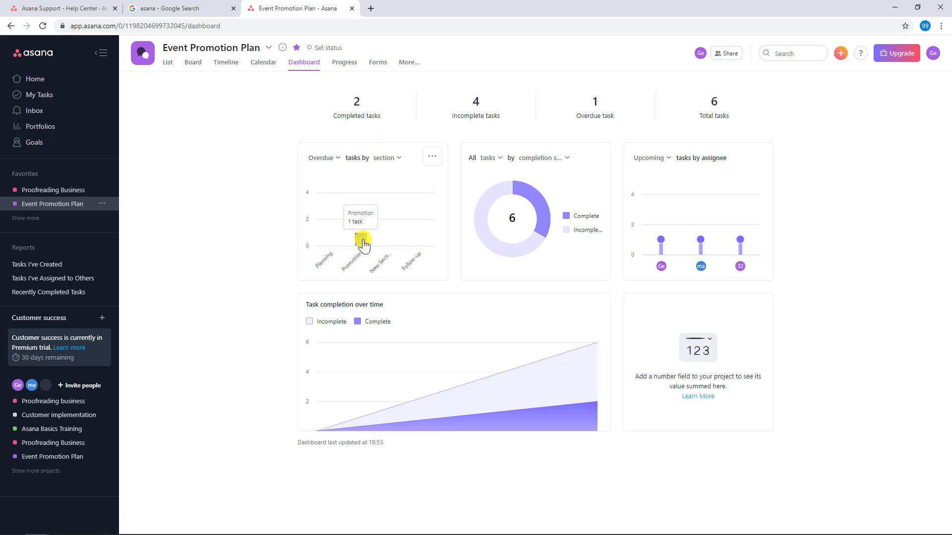
{"action": "left_click", "coordinate": [338, 160]}
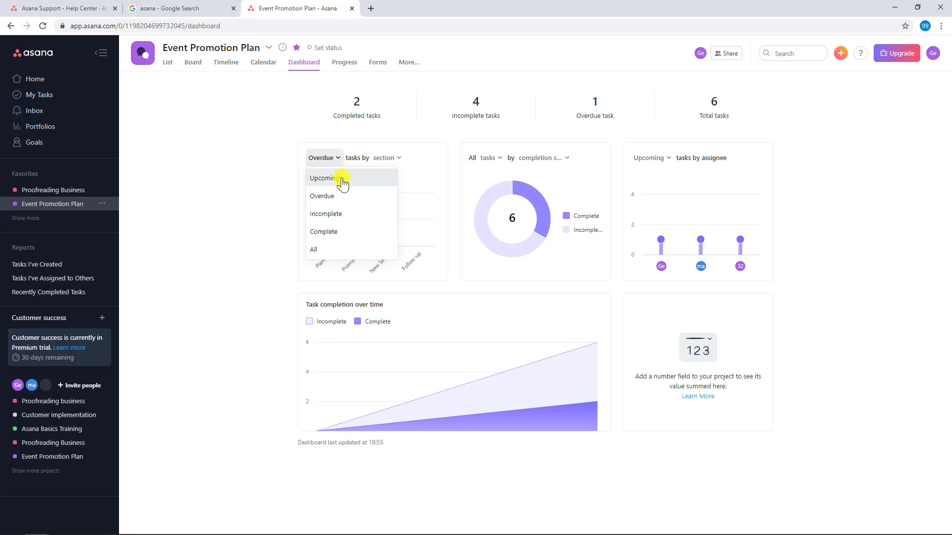
{"action": "left_click", "coordinate": [342, 179]}
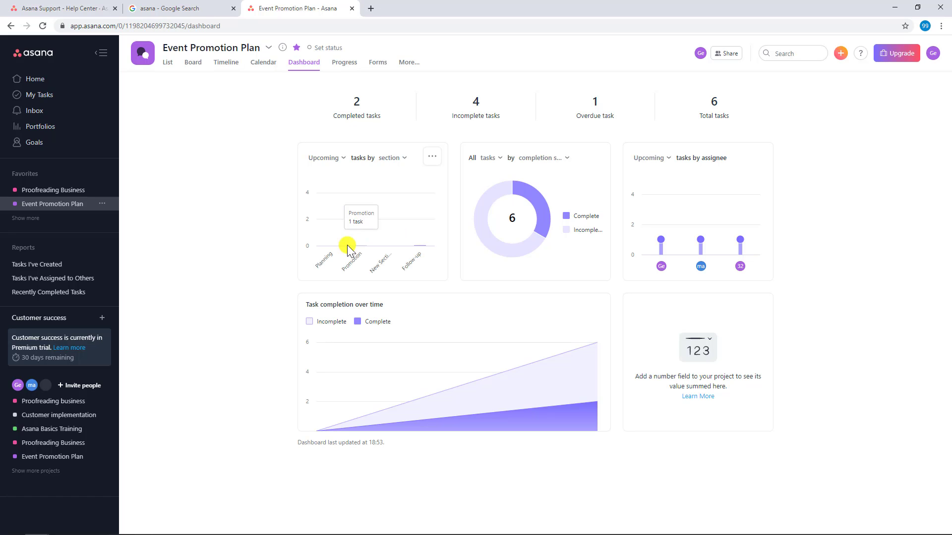
Step: Try grouping the upcoming tasks chart by completion status, and set its grouping back to section
{"action": "left_click", "coordinate": [405, 158]}
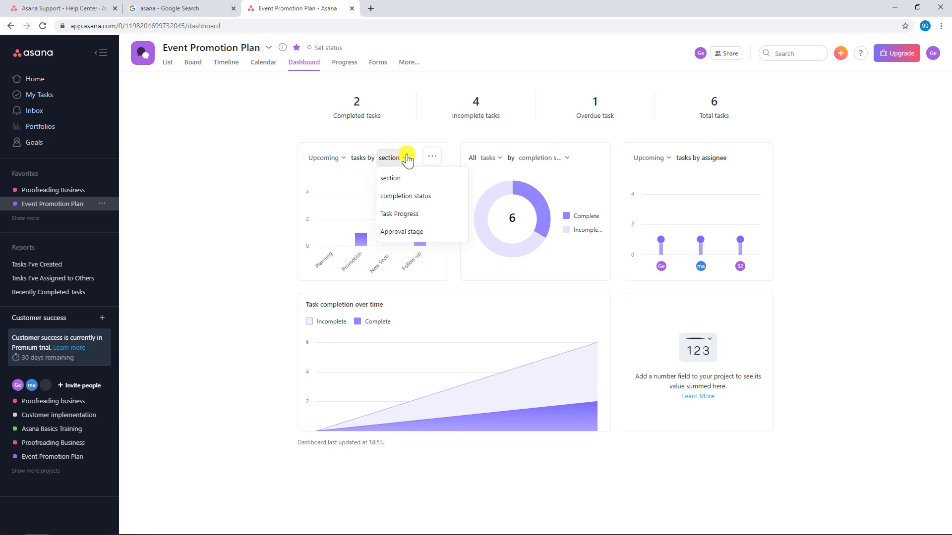
{"action": "left_click", "coordinate": [403, 213]}
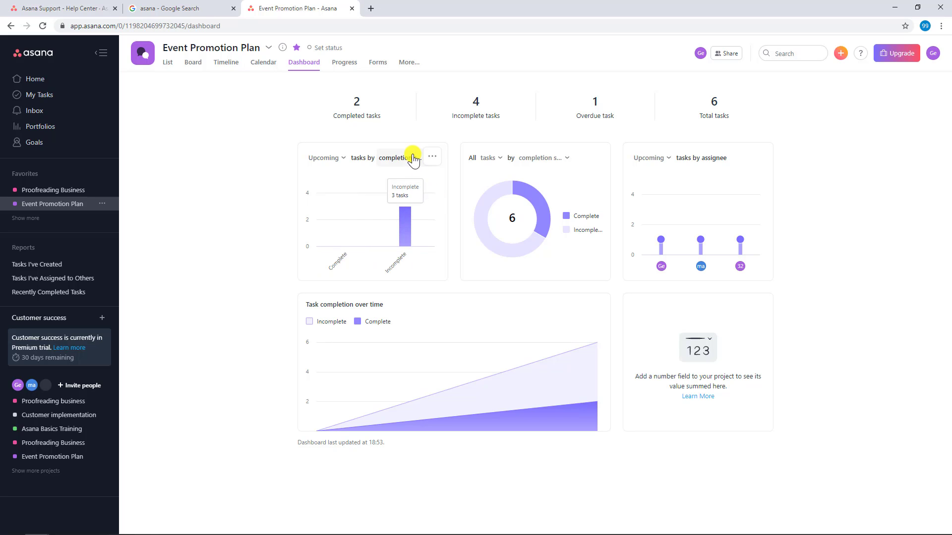
{"action": "left_click", "coordinate": [413, 158]}
{"action": "left_click", "coordinate": [405, 183]}
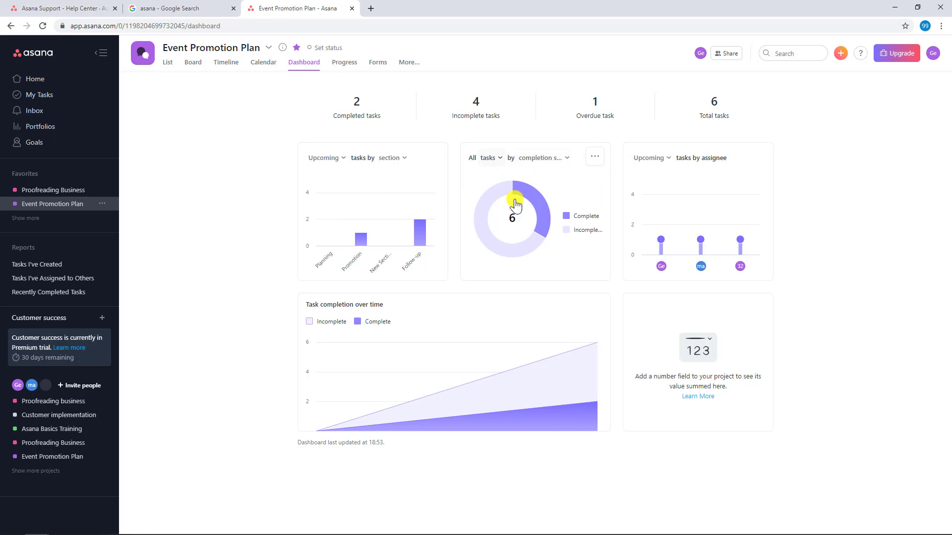
Step: Download the all tasks by completion status chart as an image, view the downloaded file and close it
{"action": "left_click", "coordinate": [594, 157]}
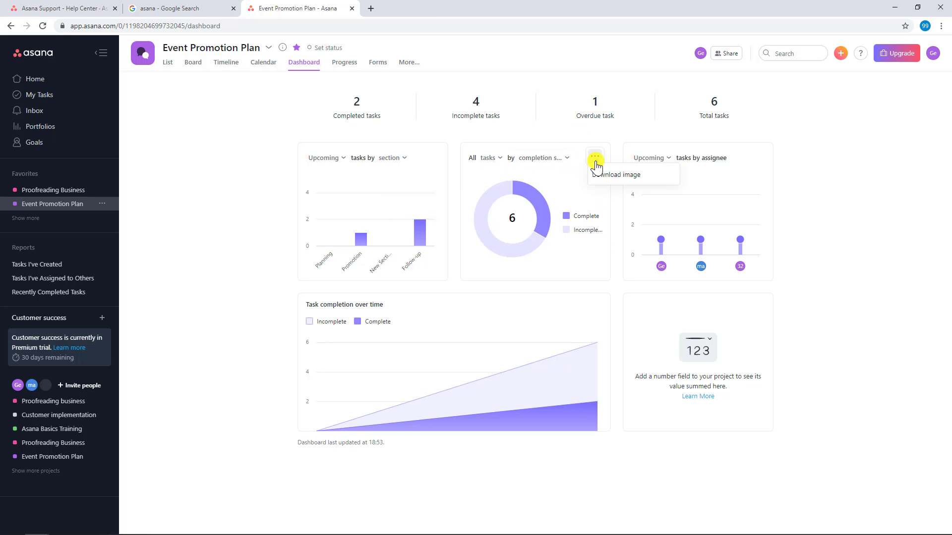
{"action": "left_click", "coordinate": [615, 178]}
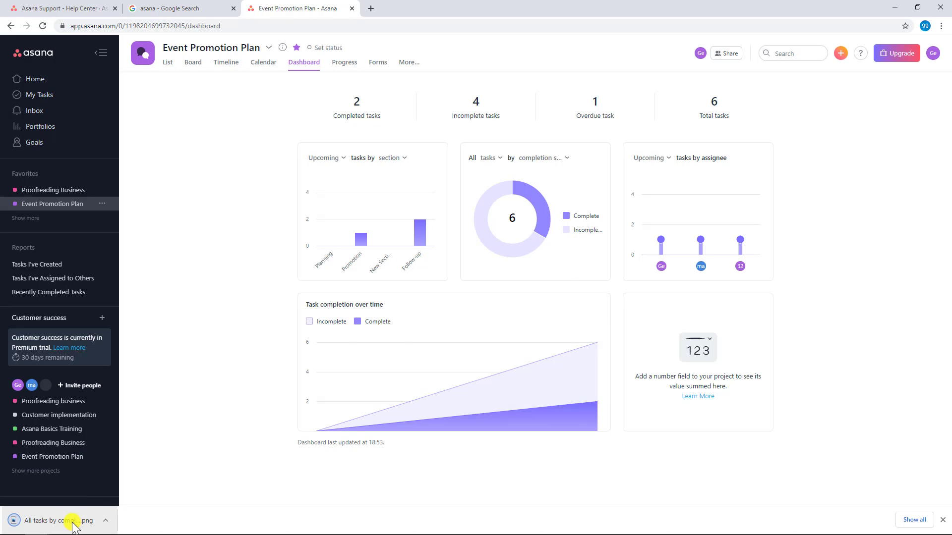
{"action": "left_click", "coordinate": [76, 521]}
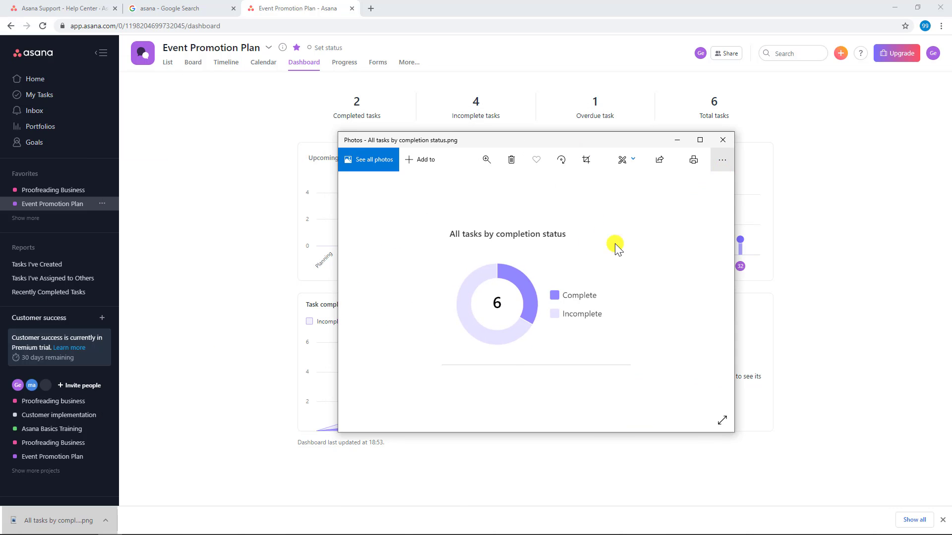
{"action": "scroll", "coordinate": [604, 260], "scroll_direction": "down", "scroll_amount": 1}
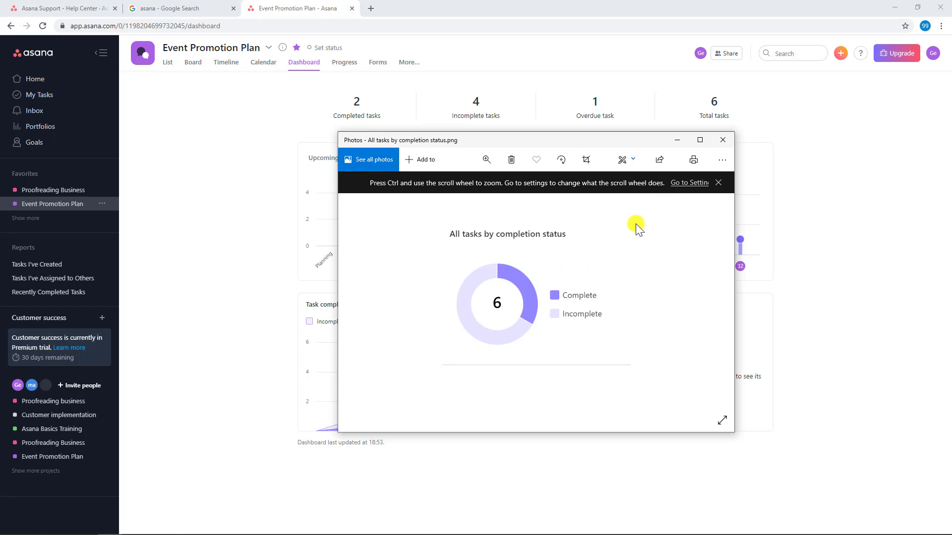
{"action": "left_click", "coordinate": [718, 143]}
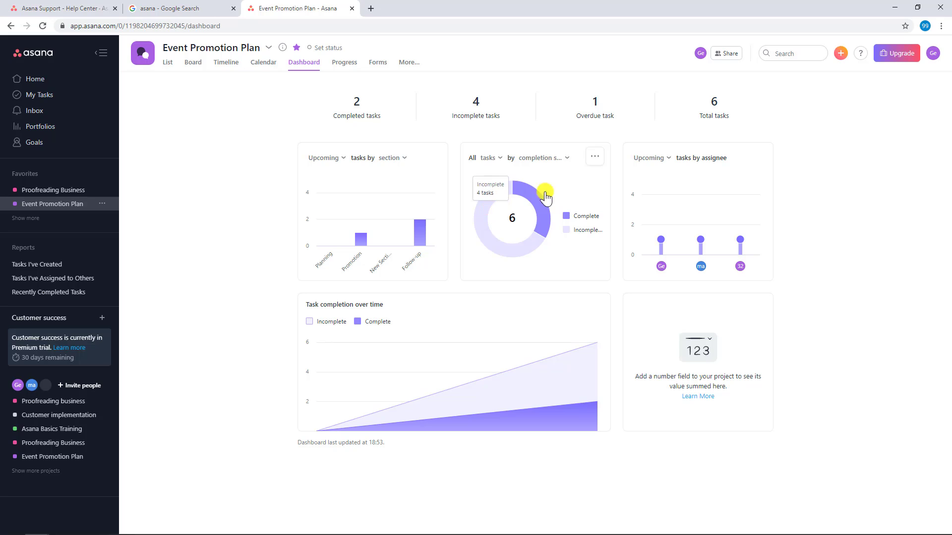
Step: Examine the item type and grouping options of the completion status chart without changing them
{"action": "left_click", "coordinate": [499, 159]}
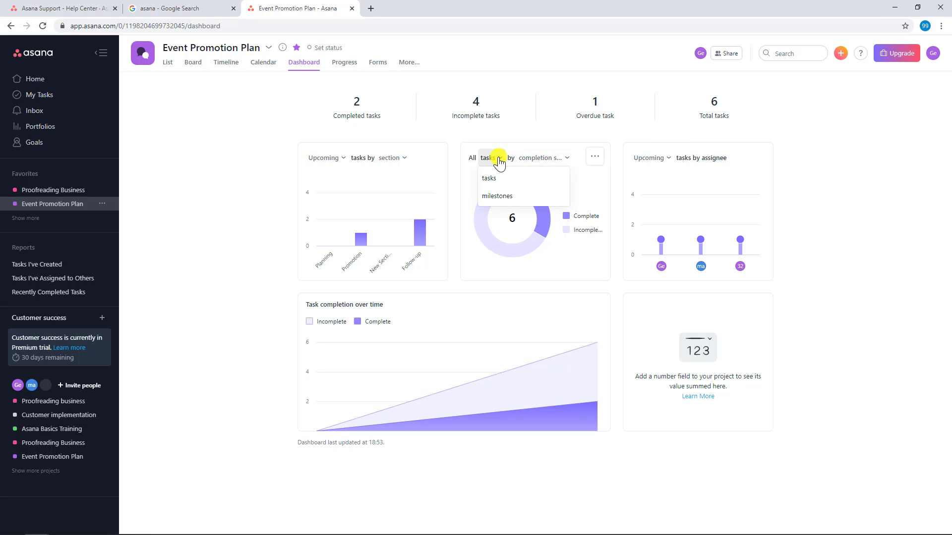
{"action": "left_click", "coordinate": [564, 160]}
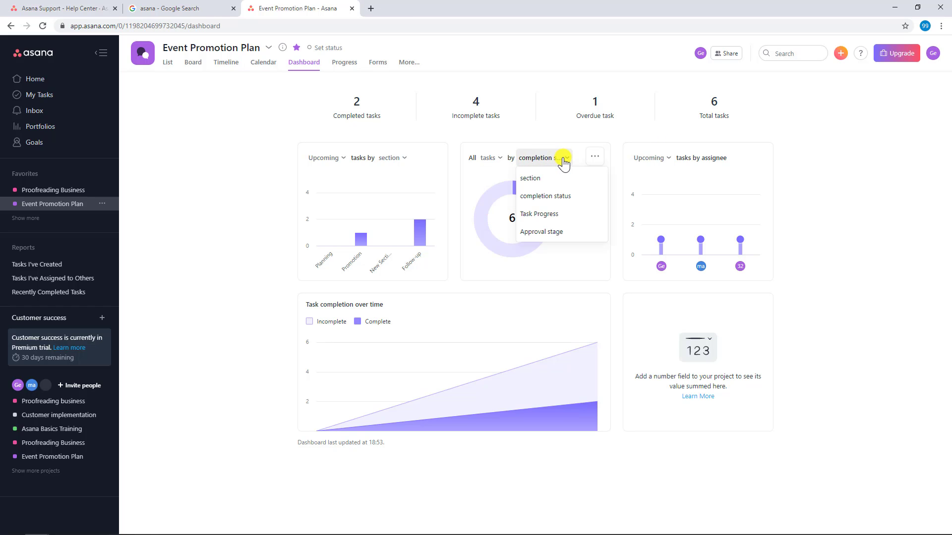
{"action": "left_click", "coordinate": [618, 227]}
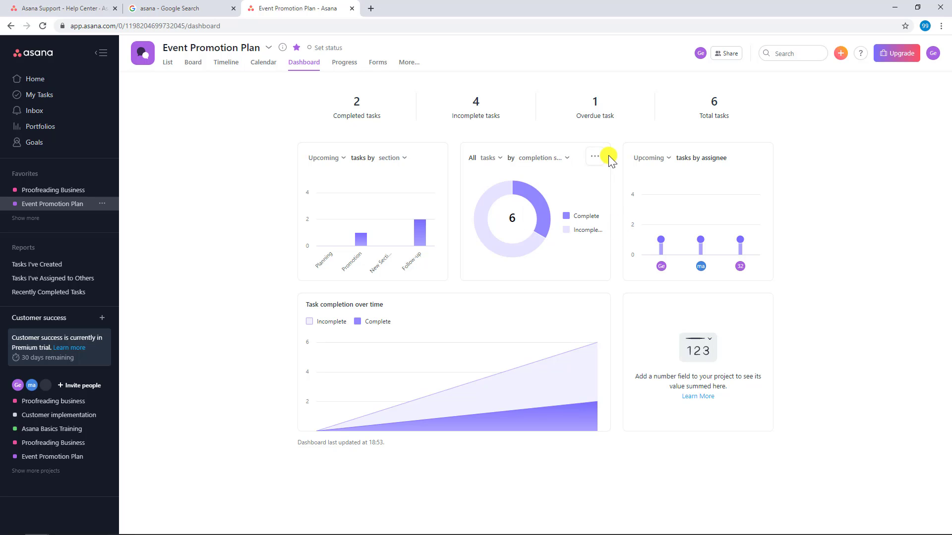
Step: Compare all and overdue tasks in the tasks by assignee chart, leaving it set to All
{"action": "left_click", "coordinate": [670, 158]}
{"action": "left_click", "coordinate": [658, 248]}
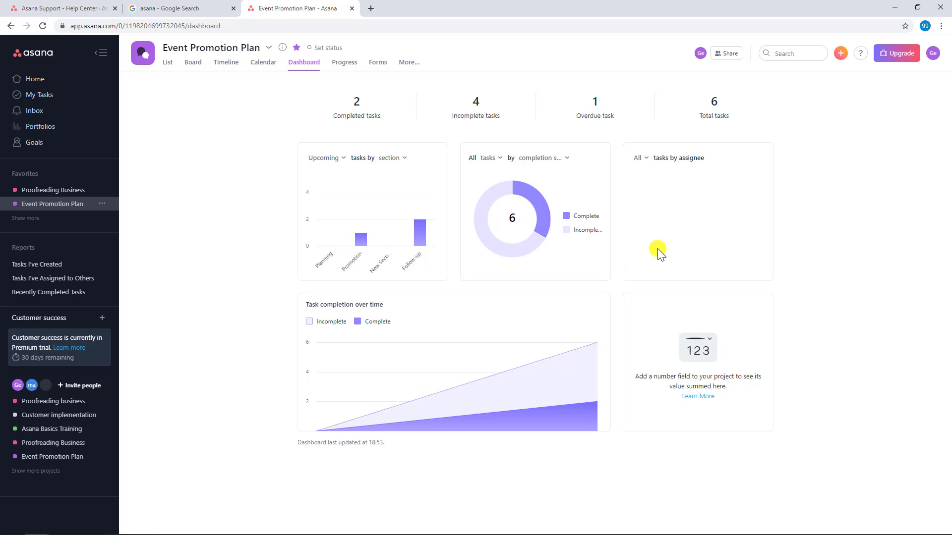
{"action": "left_click", "coordinate": [645, 159]}
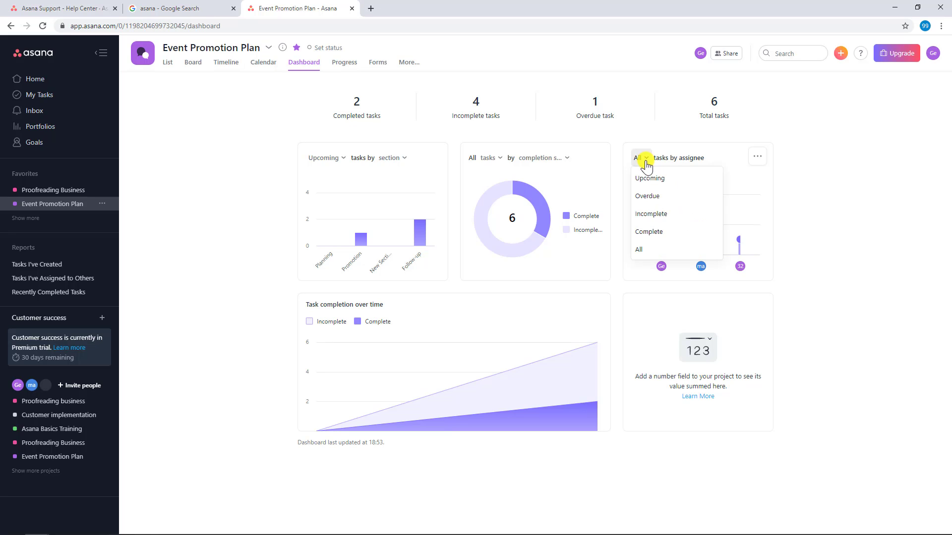
{"action": "left_click", "coordinate": [651, 195]}
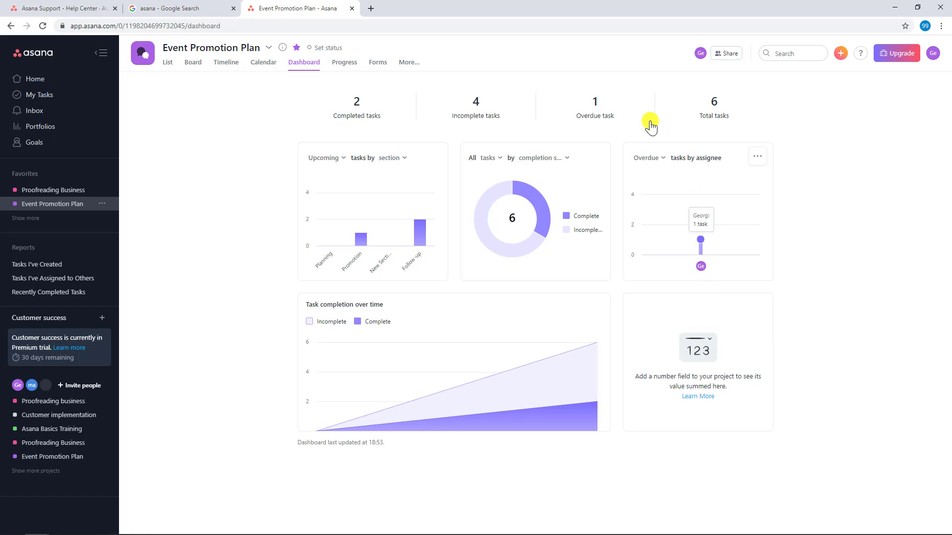
{"action": "left_click", "coordinate": [655, 160]}
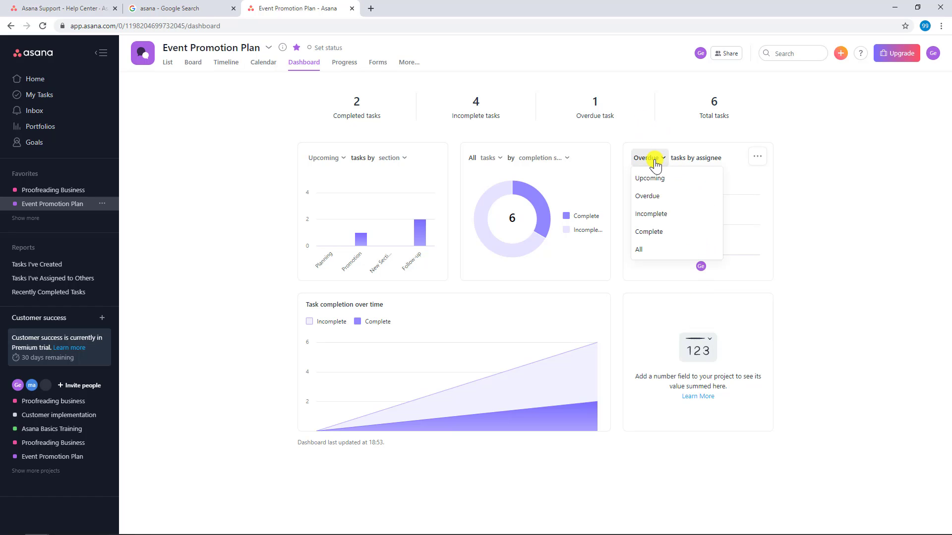
{"action": "left_click", "coordinate": [646, 247]}
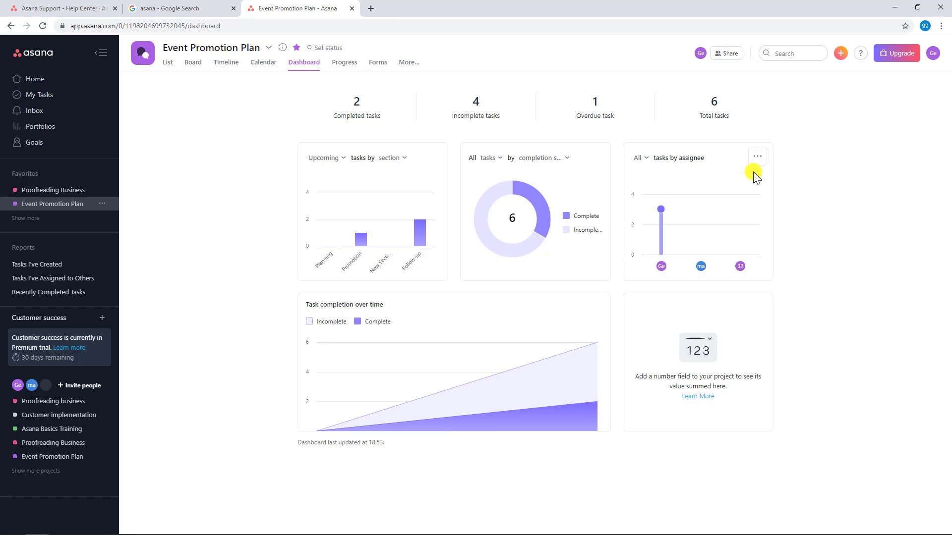
Step: Download the all tasks by assignee chart as an image
{"action": "left_click", "coordinate": [757, 159]}
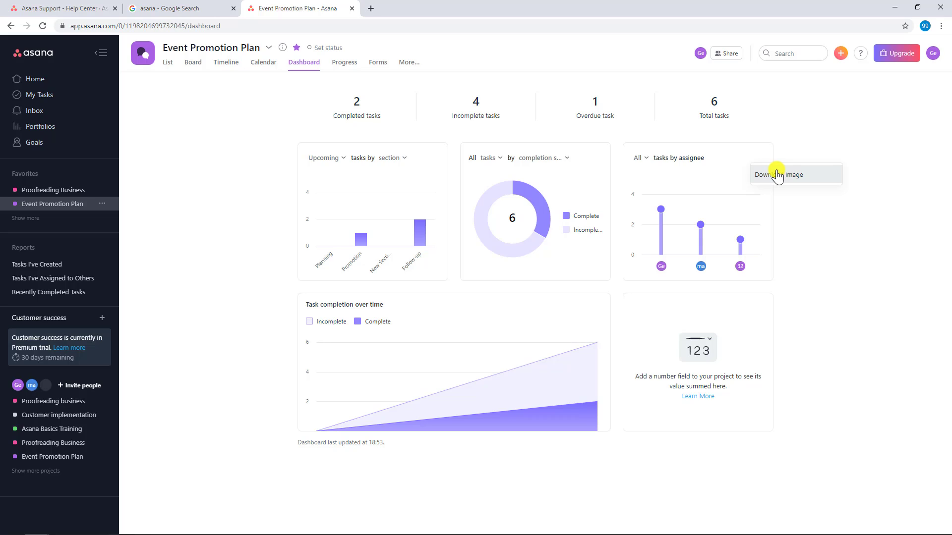
{"action": "left_click", "coordinate": [777, 175]}
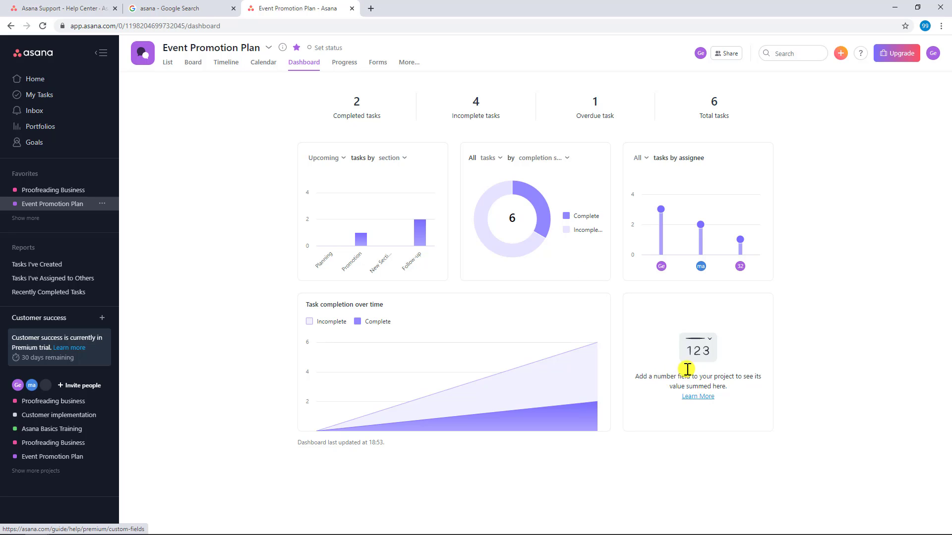
Step: Add a custom number field titled Estimated Workload with 0 decimals to the project's task list
{"action": "left_click", "coordinate": [168, 63]}
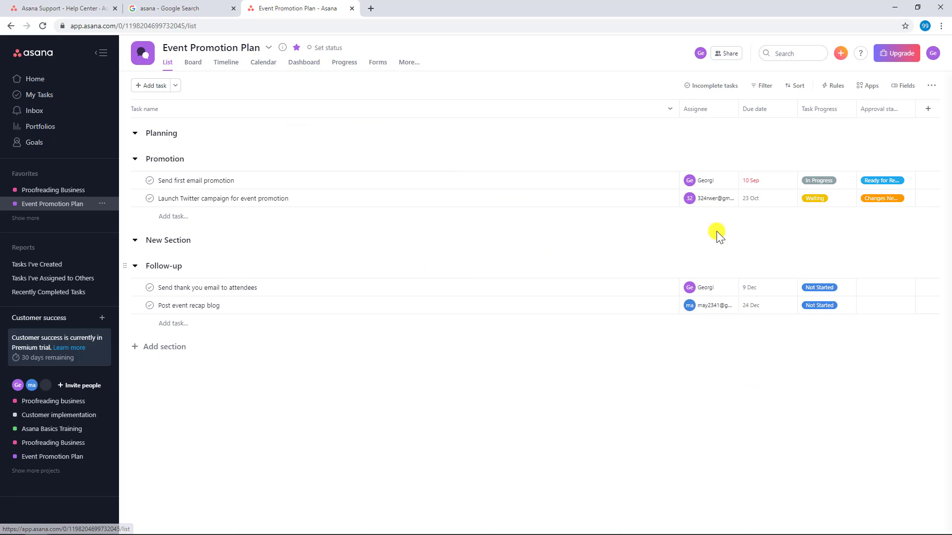
{"action": "left_click", "coordinate": [927, 109]}
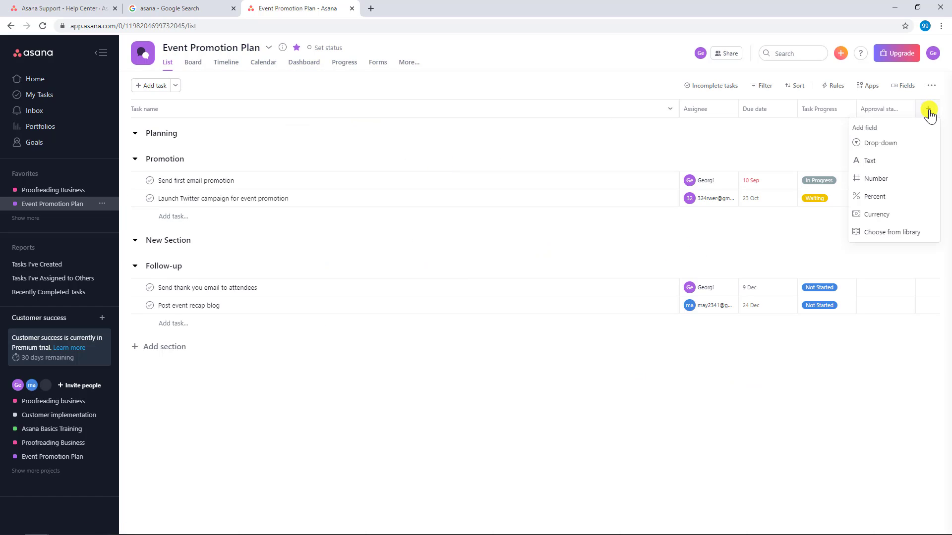
{"action": "left_click", "coordinate": [887, 179]}
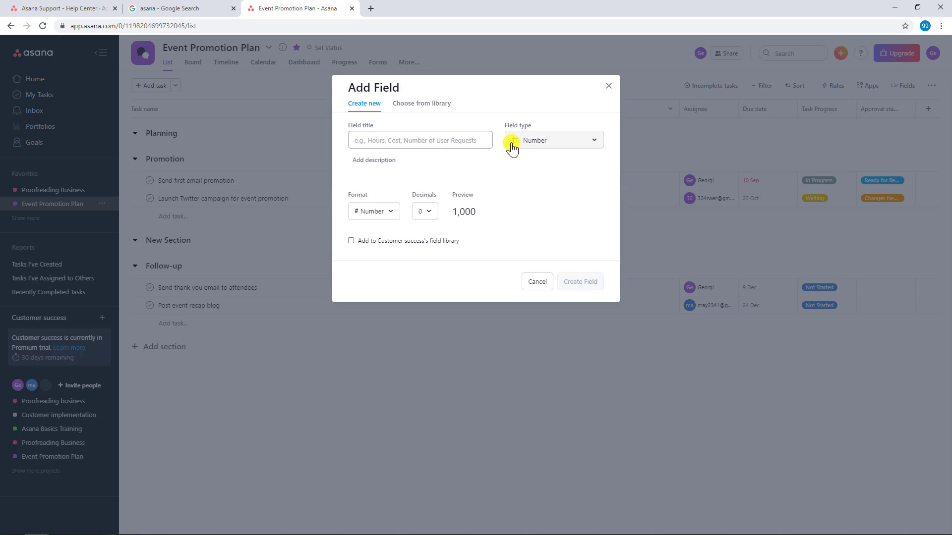
{"action": "type", "text": "Estimated Workload"}
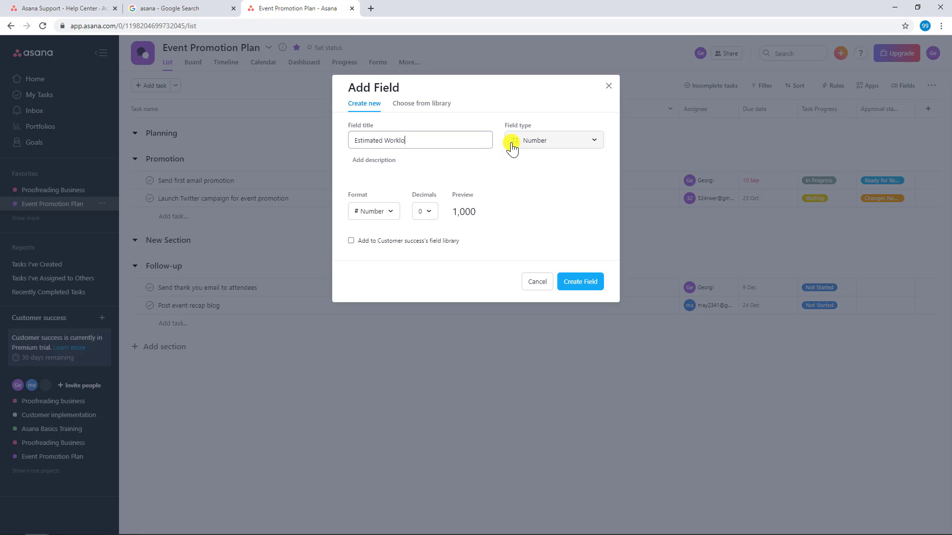
{"action": "left_click", "coordinate": [580, 282]}
Step: Enter Estimated Workload values of 50 and 20 for the Promotion tasks, and 30 and 5 for the Follow-up tasks, in listed order
{"action": "left_click", "coordinate": [868, 187]}
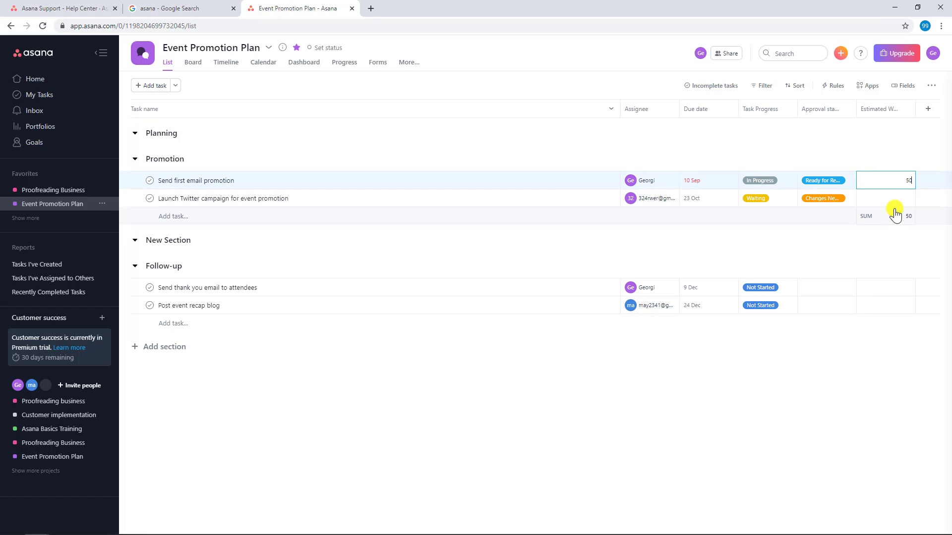
{"action": "left_click", "coordinate": [896, 199]}
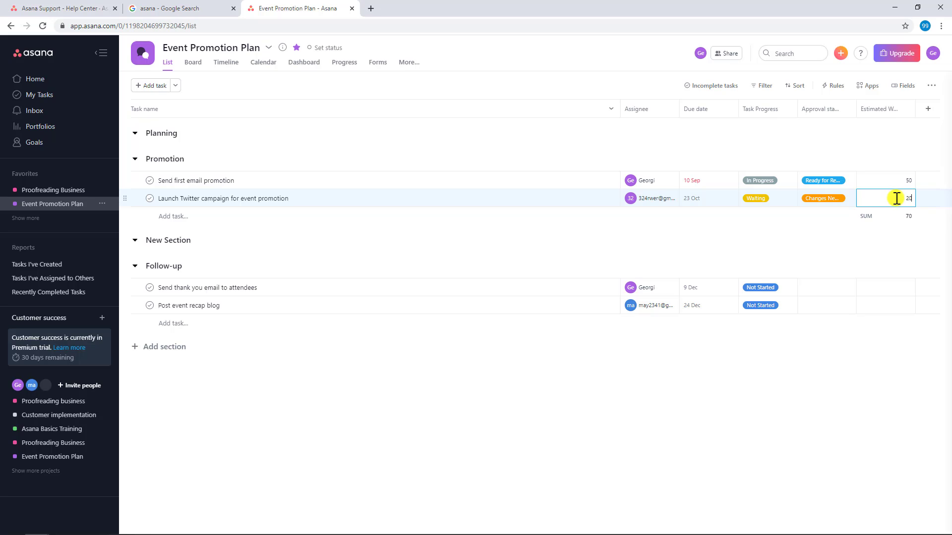
{"action": "left_click", "coordinate": [904, 283]}
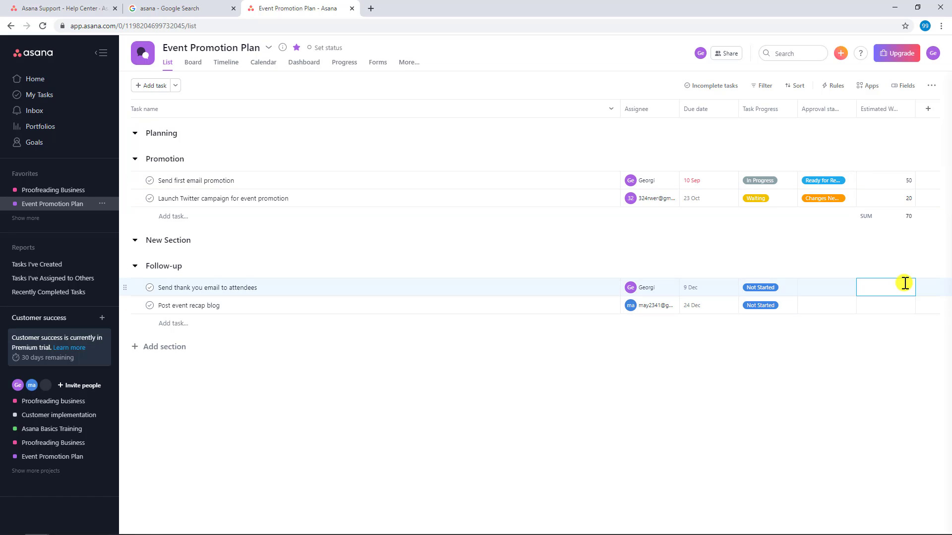
{"action": "left_click", "coordinate": [895, 306]}
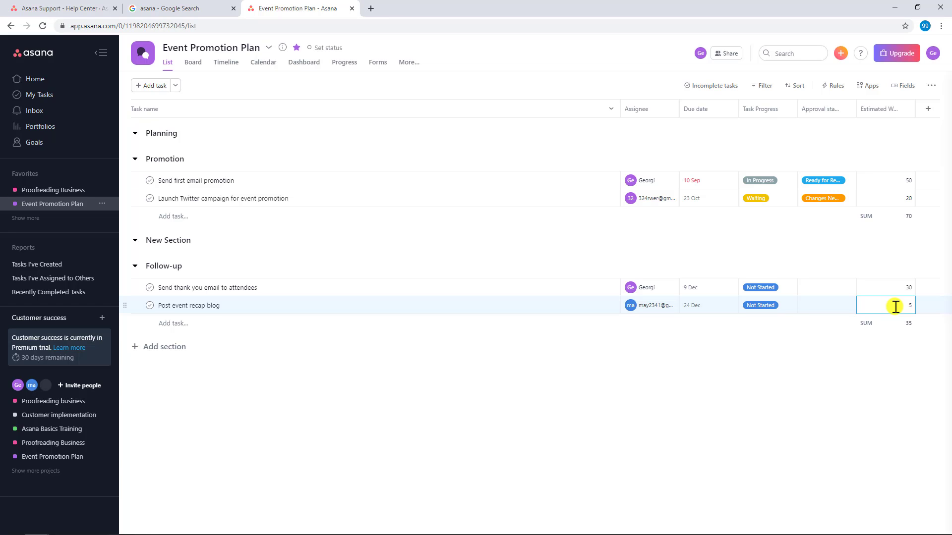
{"action": "left_click", "coordinate": [748, 354]}
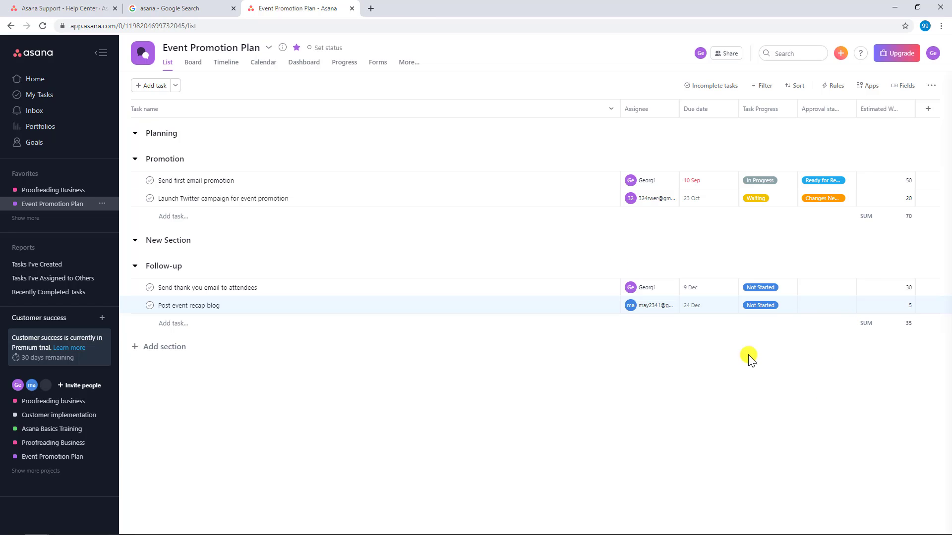
{"action": "left_click", "coordinate": [899, 324]}
{"action": "left_click", "coordinate": [288, 122]}
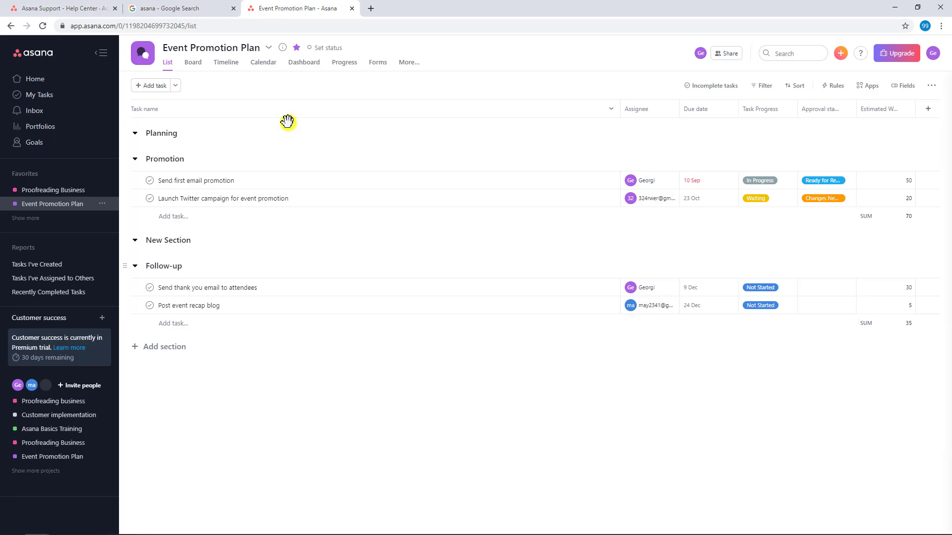
Step: Check the sum of Estimated Workload and its field choices on the project dashboard
{"action": "left_click", "coordinate": [304, 62]}
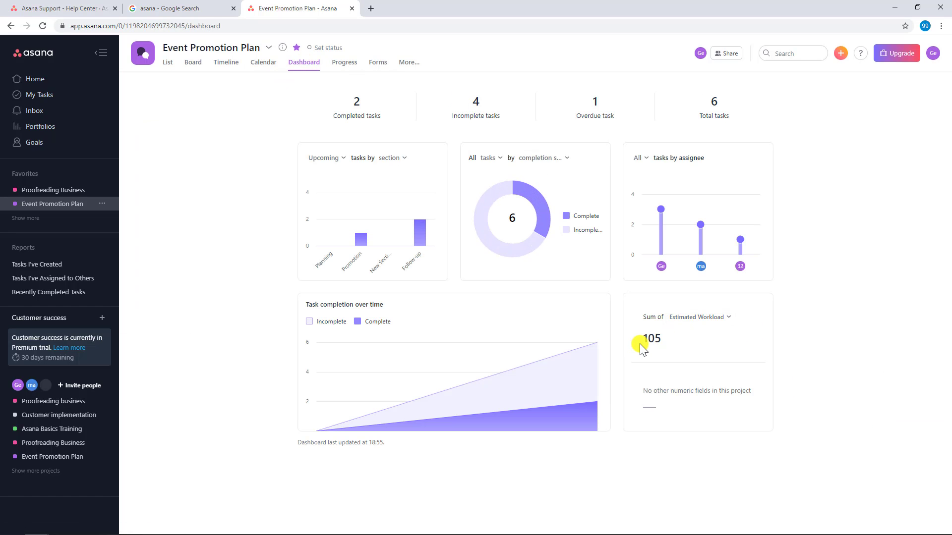
{"action": "left_click", "coordinate": [721, 319]}
{"action": "left_click", "coordinate": [788, 316]}
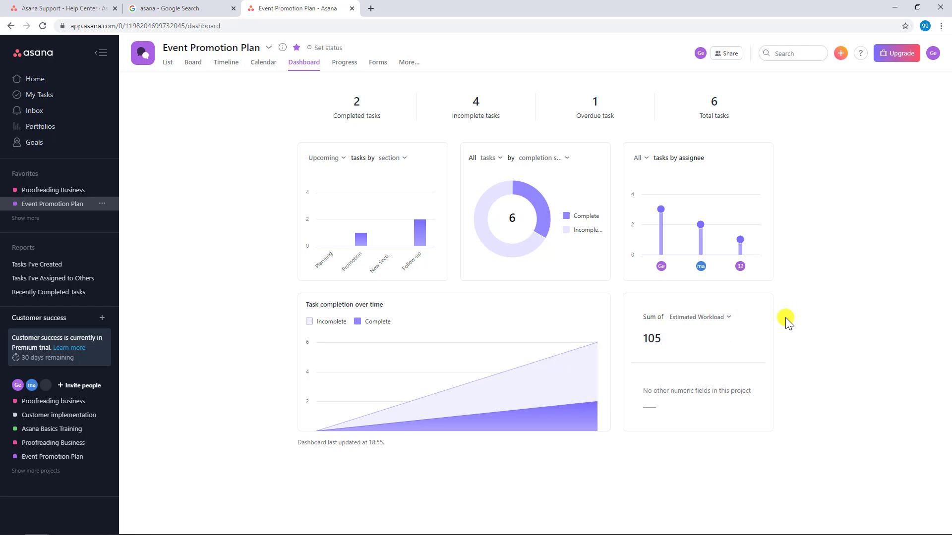